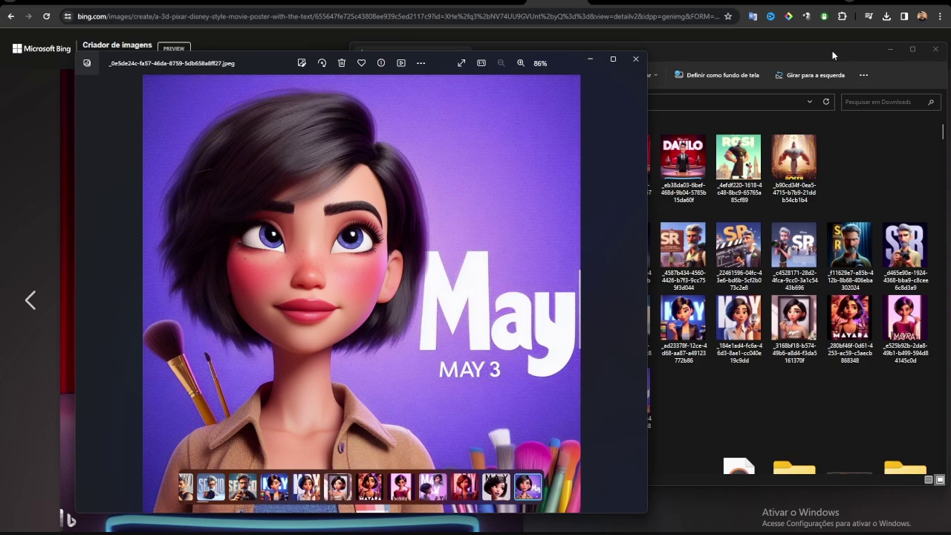
# Close the preview of the generated portrait, enter the Leonardo.Ai app and open AI Canvas
pyautogui.click(636, 58)
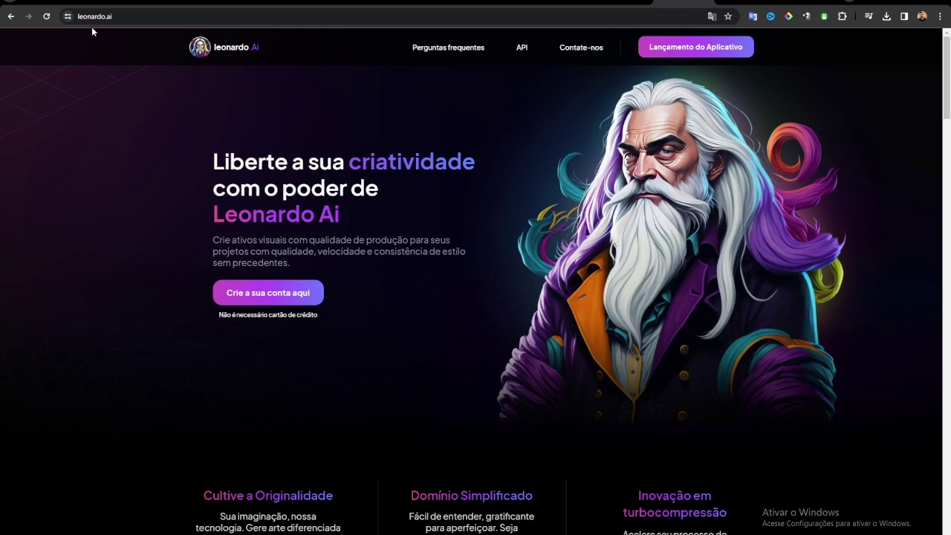
pyautogui.click(270, 293)
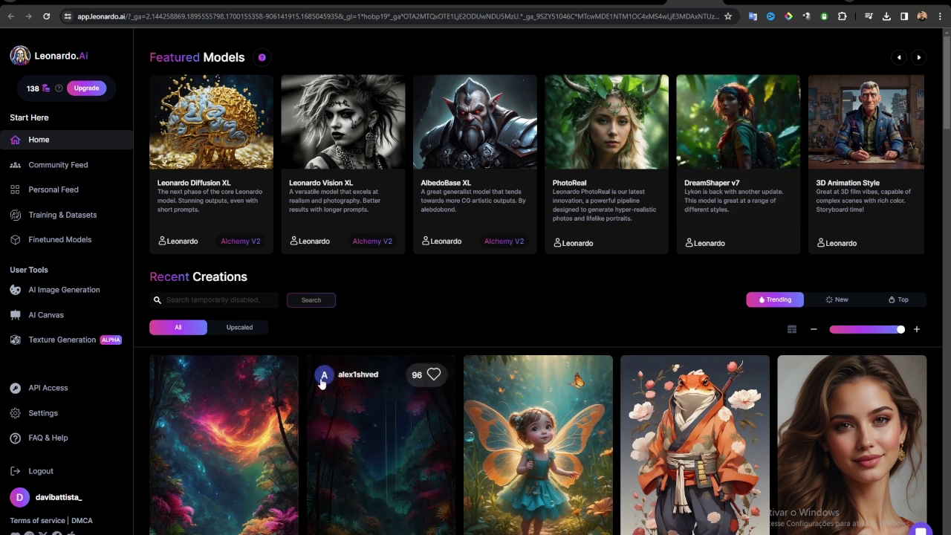
pyautogui.click(52, 317)
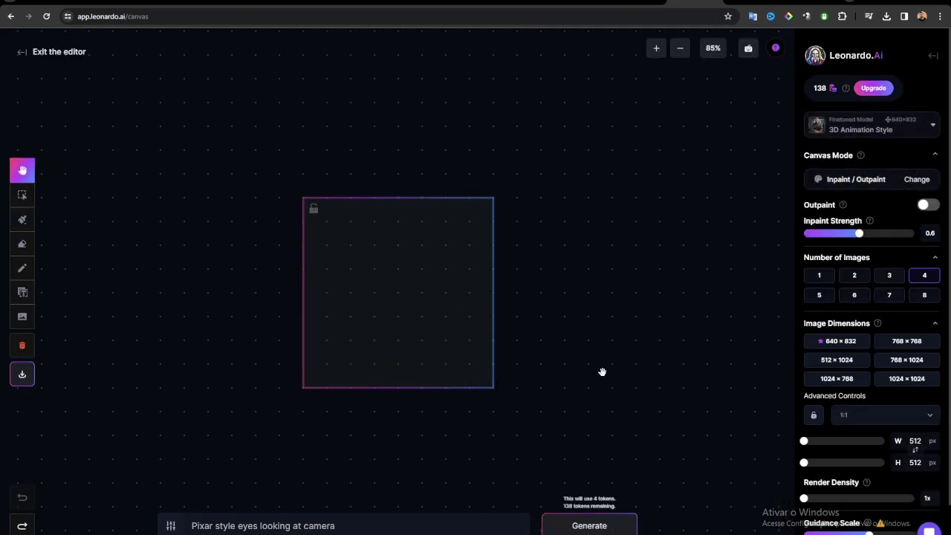
# Configure the canvas with the Stable Diffusion 1.5 model, Outpaint enabled and a guidance scale of 6
pyautogui.click(869, 132)
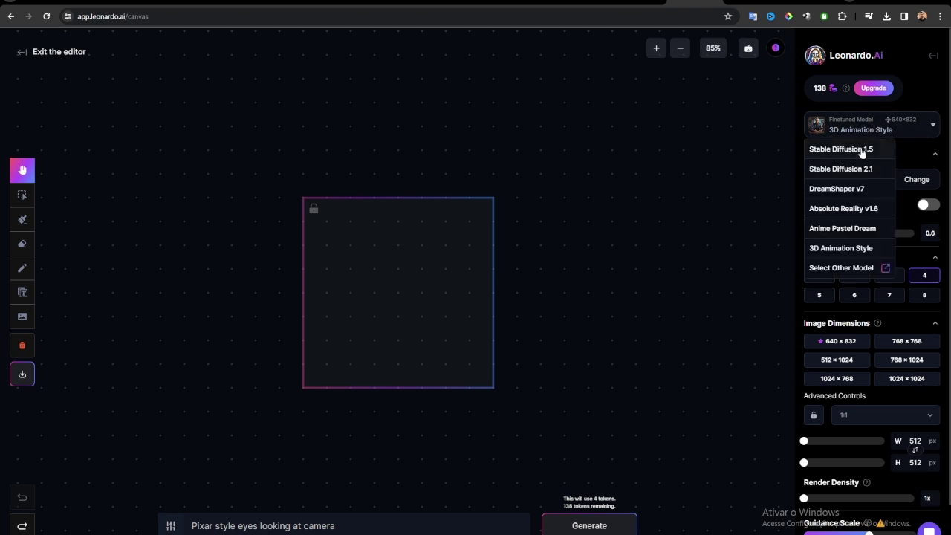
pyautogui.click(862, 150)
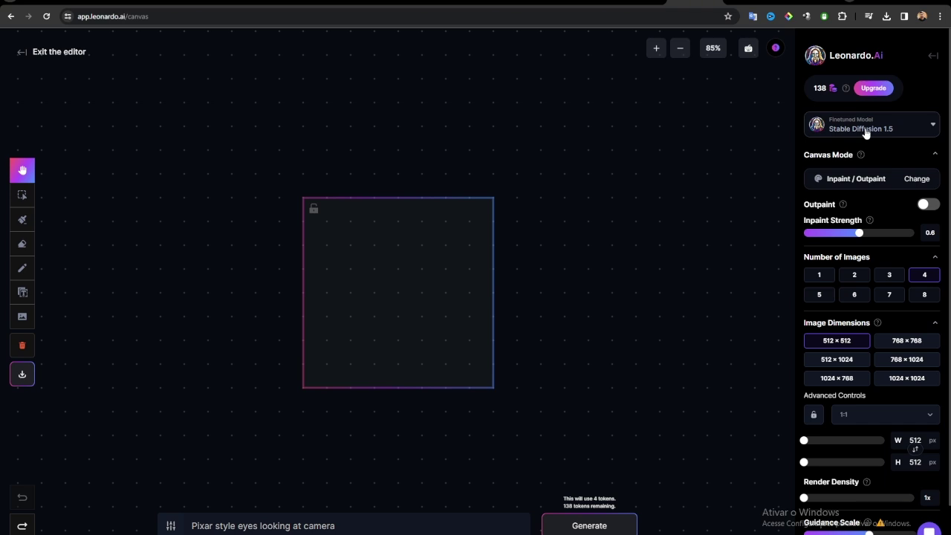
pyautogui.click(928, 205)
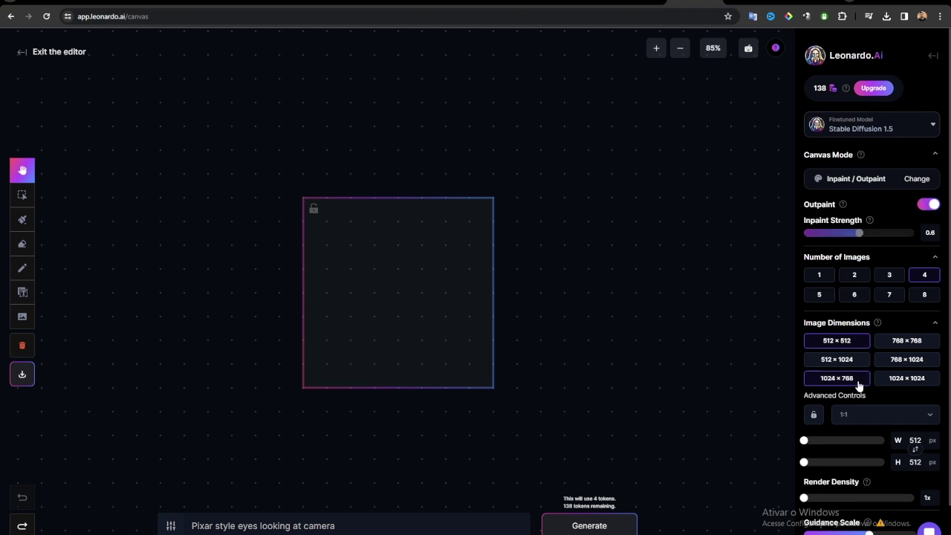
pyautogui.scroll(-1, 877, 506)
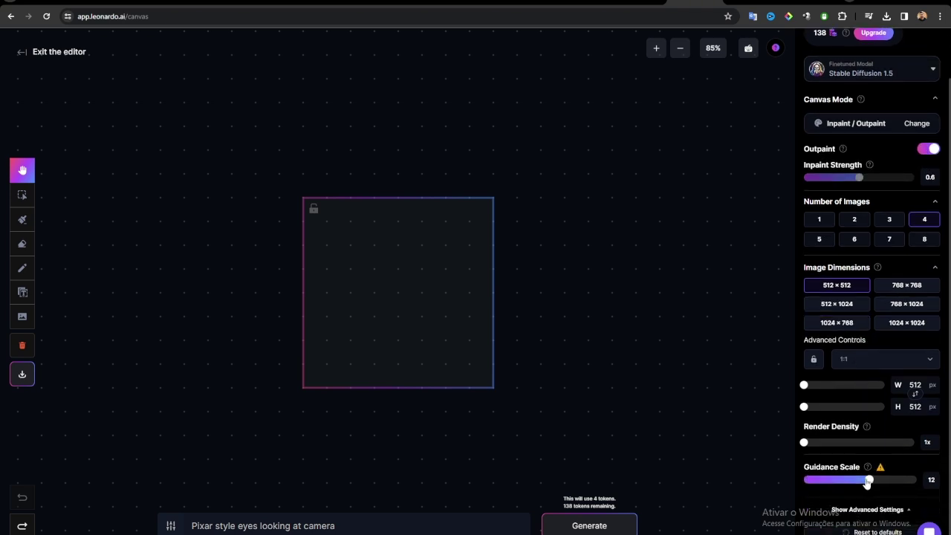
pyautogui.moveTo(871, 481); pyautogui.dragTo(834, 480)
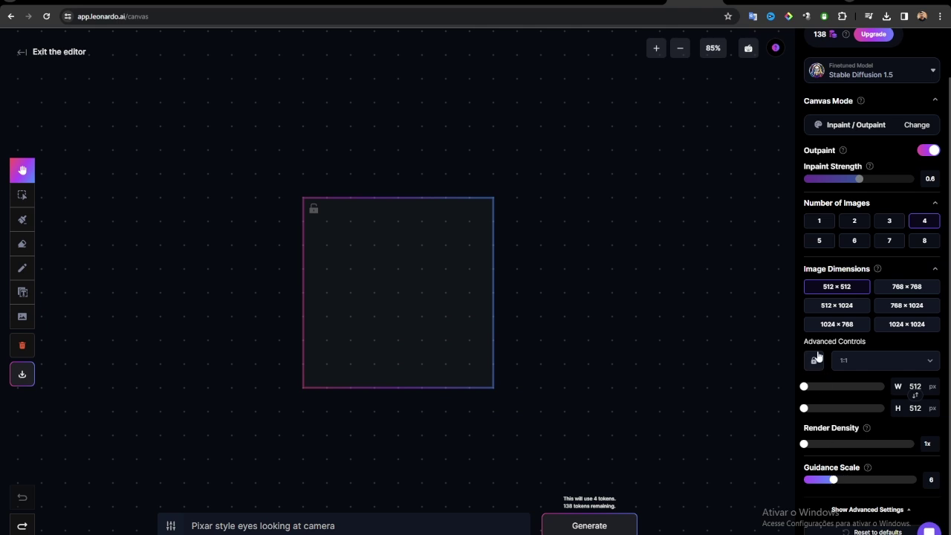
# Configure the canvas with the 3D Animation Style model, Outpaint disabled, inpaint strength 0.6 and guidance scale 12
pyautogui.scroll(1, 817, 357)
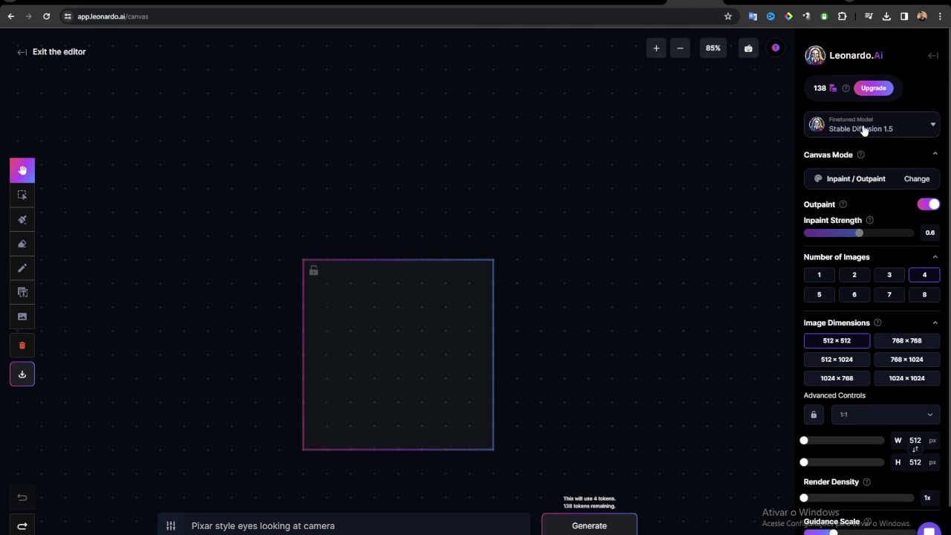
pyautogui.click(863, 130)
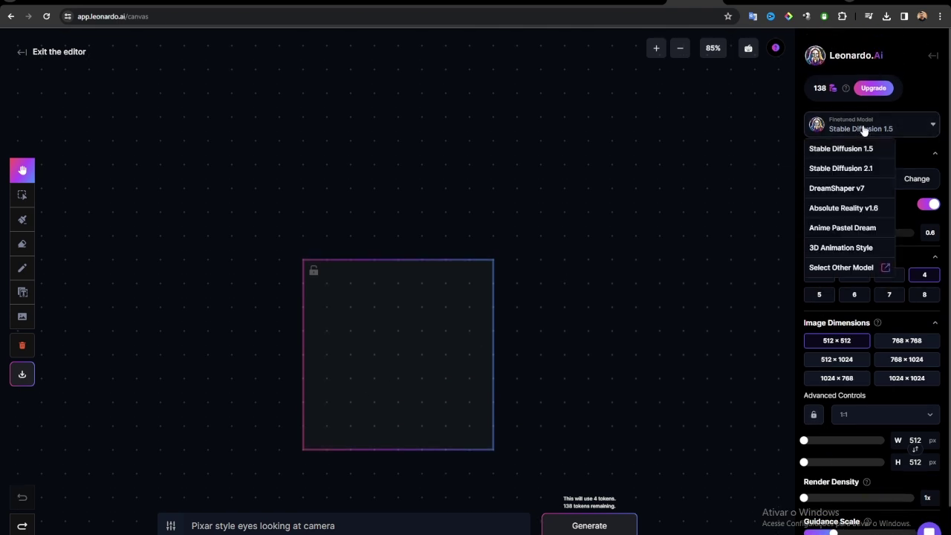
pyautogui.click(851, 252)
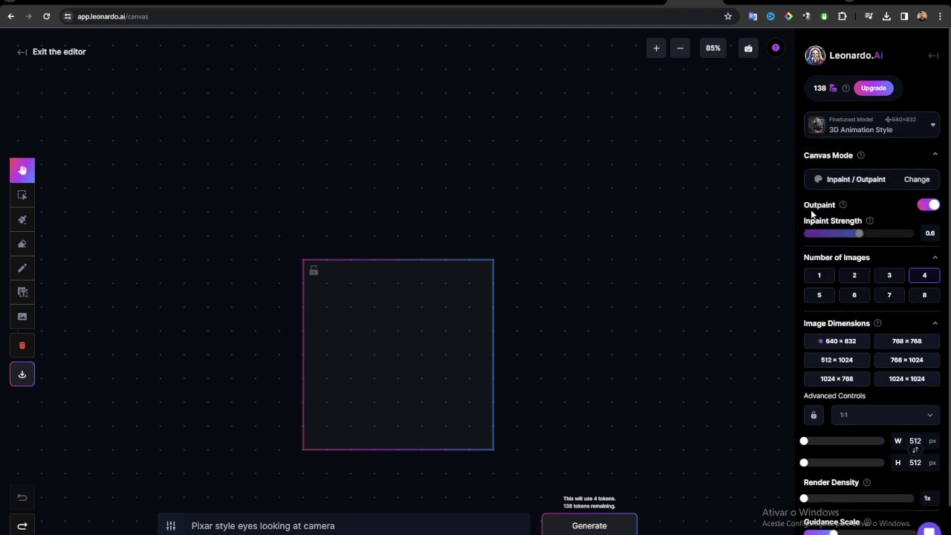
pyautogui.click(928, 205)
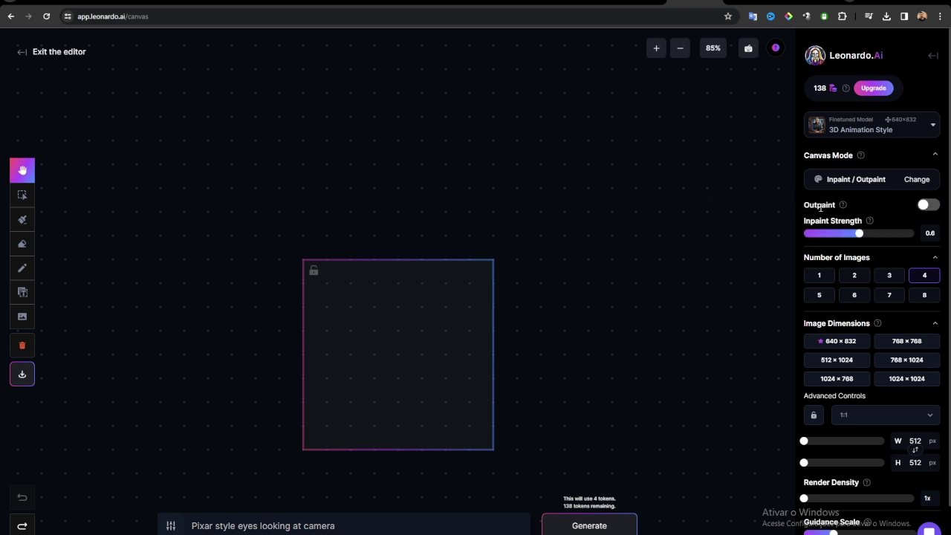
pyautogui.click(929, 206)
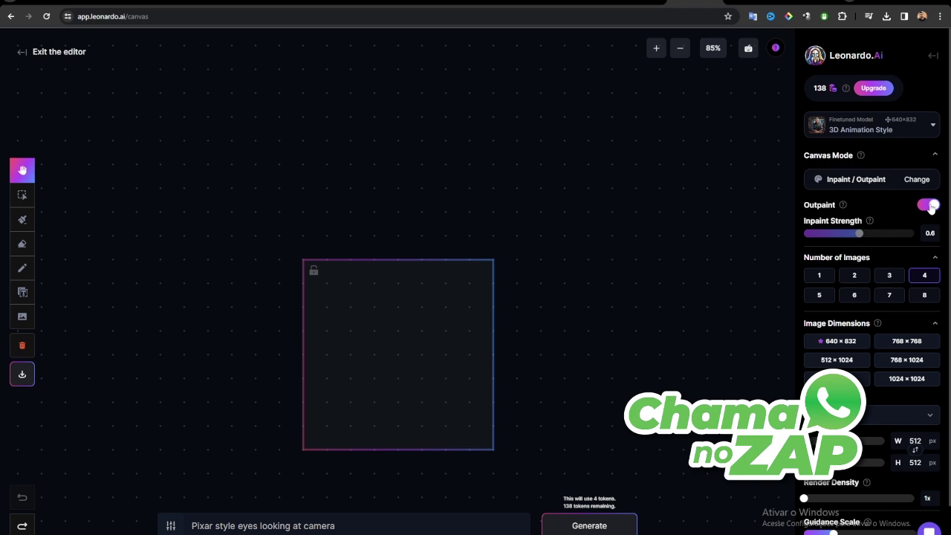
pyautogui.click(930, 206)
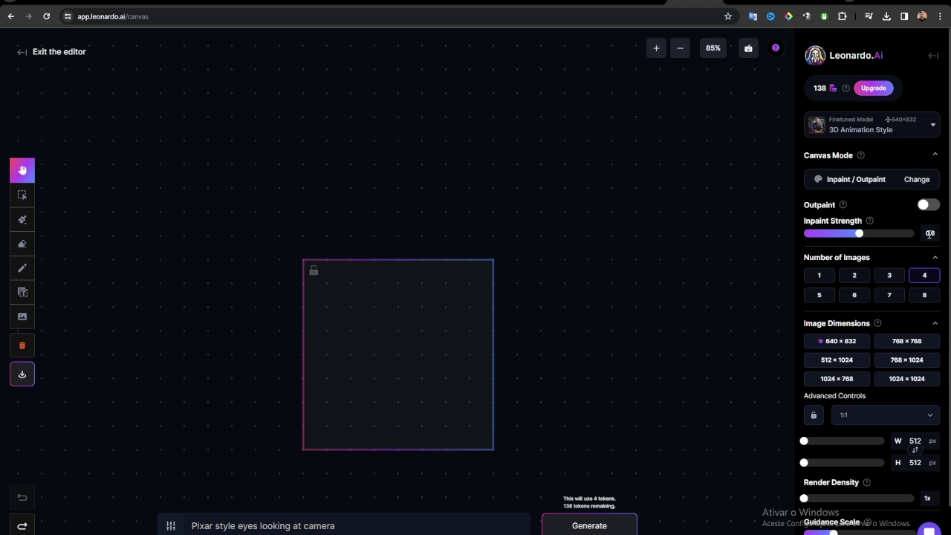
pyautogui.moveTo(858, 234); pyautogui.dragTo(860, 235)
pyautogui.scroll(-1, 866, 368)
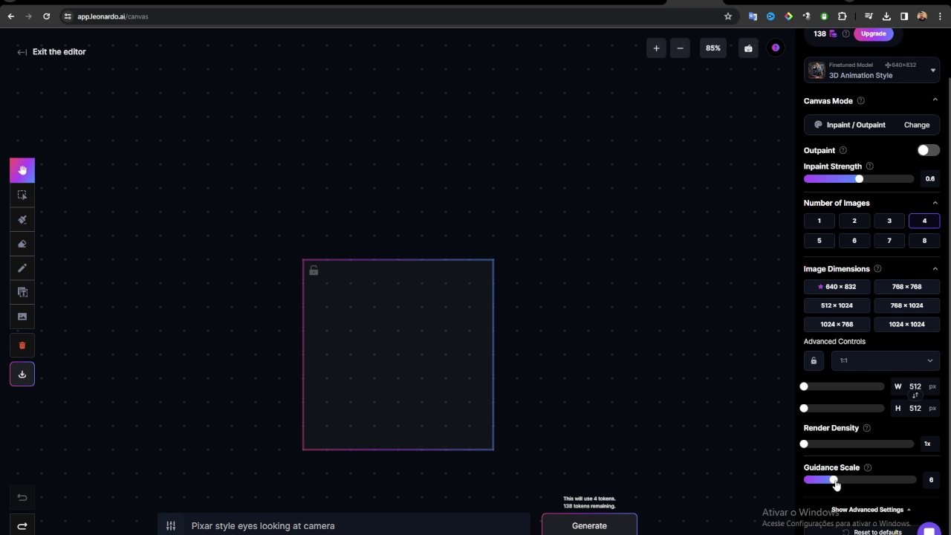
pyautogui.moveTo(835, 482); pyautogui.dragTo(869, 483)
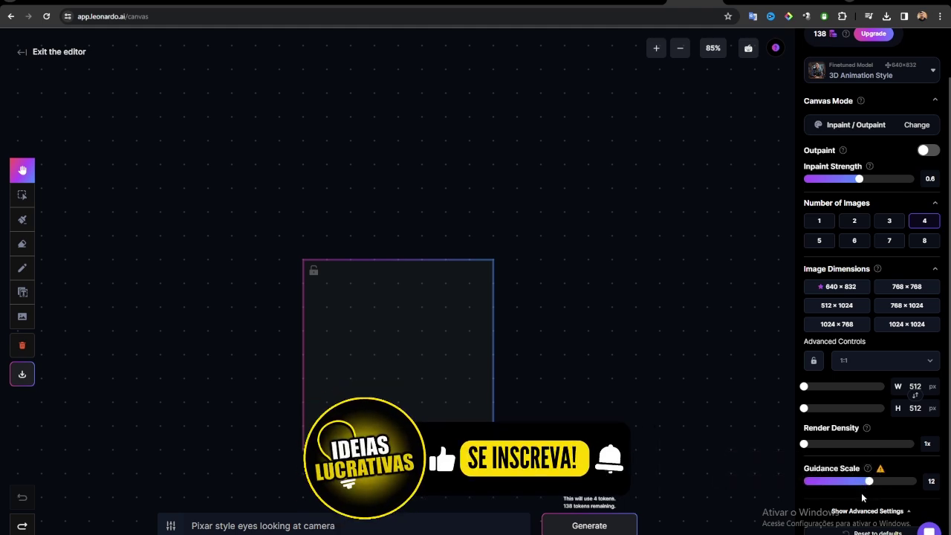
# Review the canvas settings for the finetuned model, Outpaint, inpaint strength and guidance scale
pyautogui.scroll(1, 869, 185)
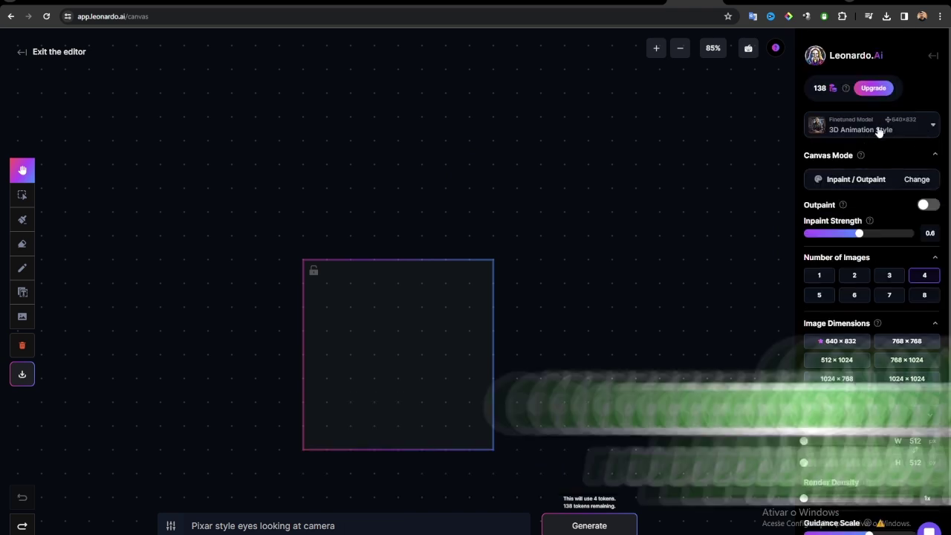
pyautogui.click(849, 133)
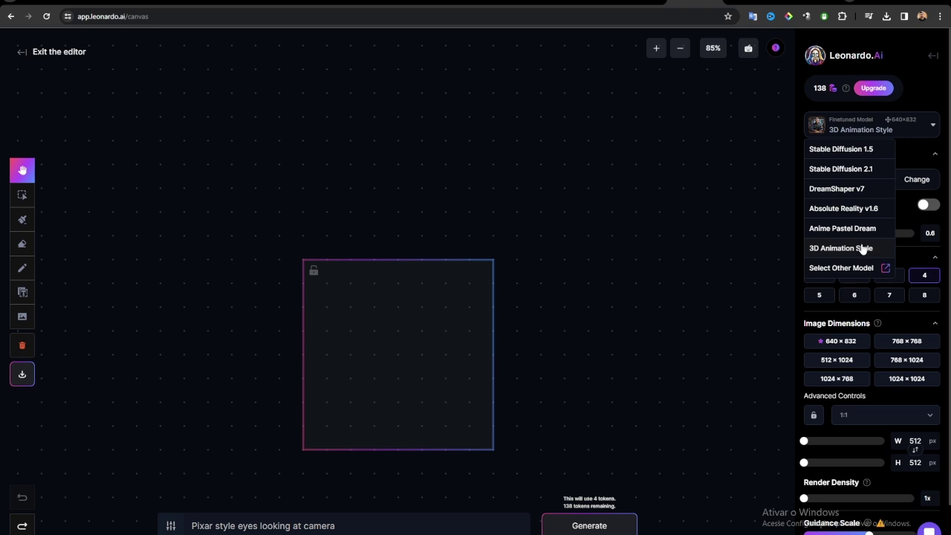
pyautogui.click(915, 148)
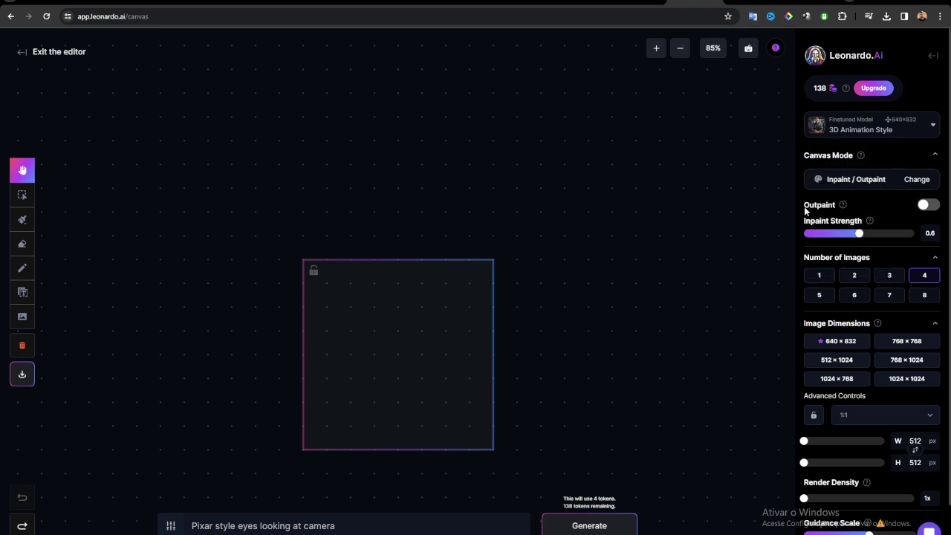
pyautogui.click(932, 208)
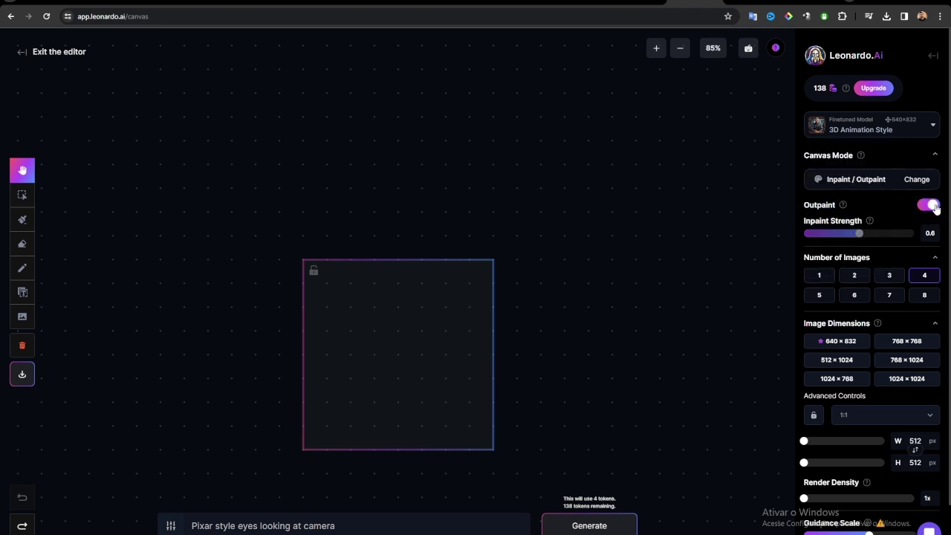
pyautogui.click(934, 208)
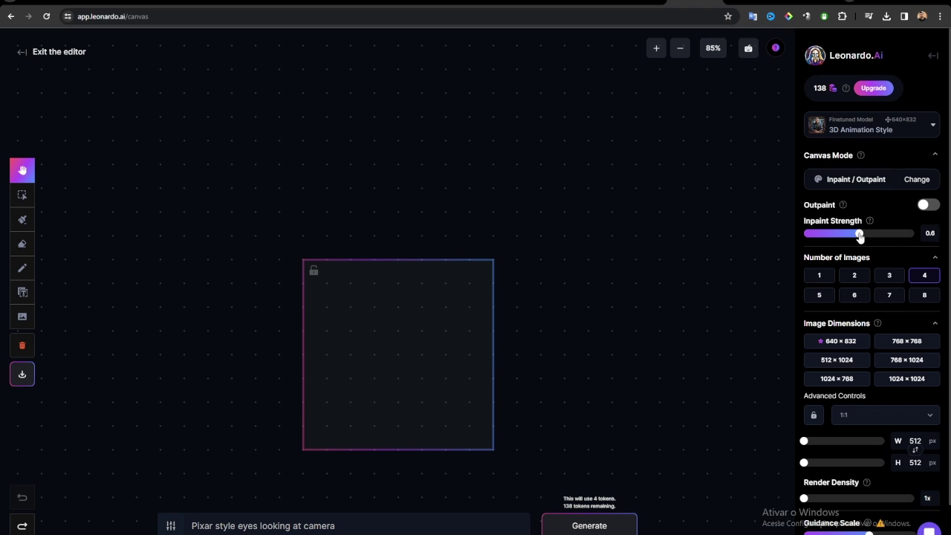
pyautogui.moveTo(857, 234); pyautogui.dragTo(860, 235)
pyautogui.scroll(-2, 884, 327)
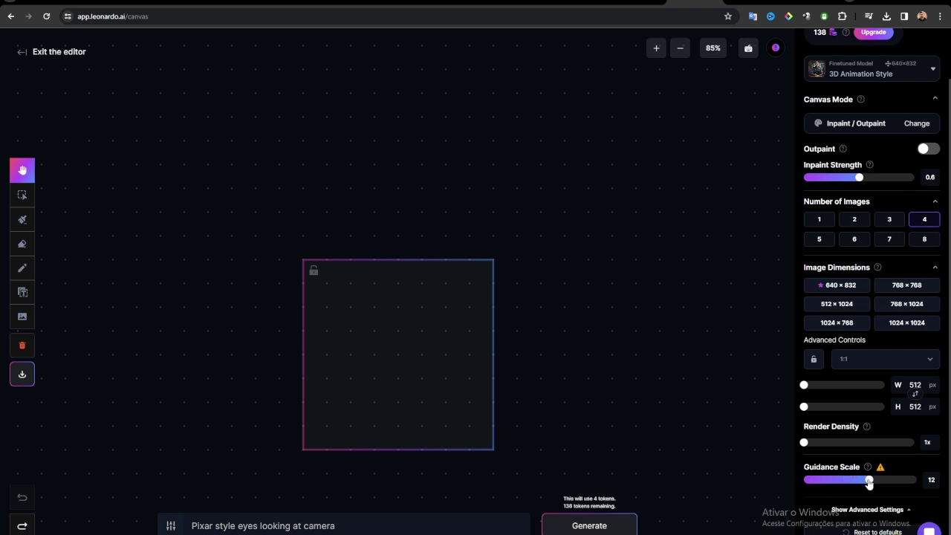
# Import the downloaded Pixar-style portrait of the woman from the computer and move the generation frame over her face
pyautogui.click(23, 318)
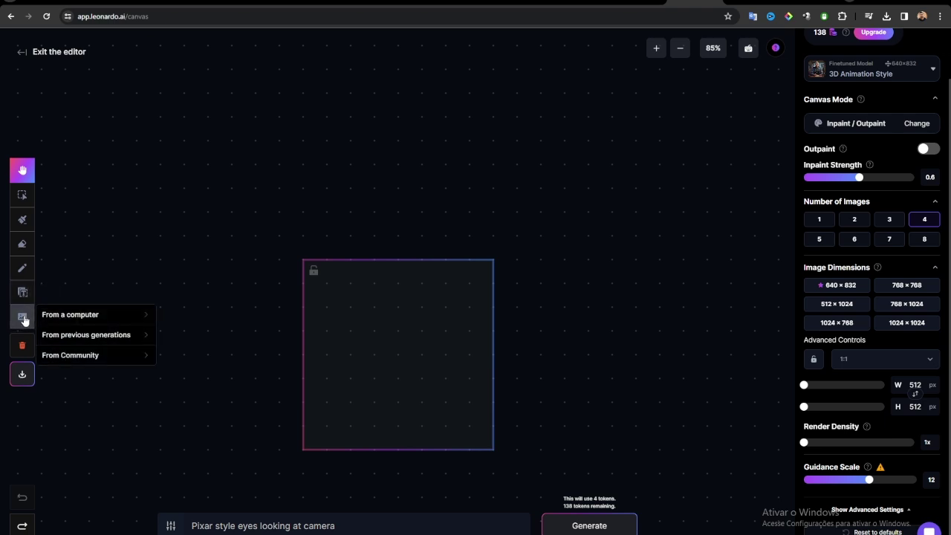
pyautogui.click(63, 314)
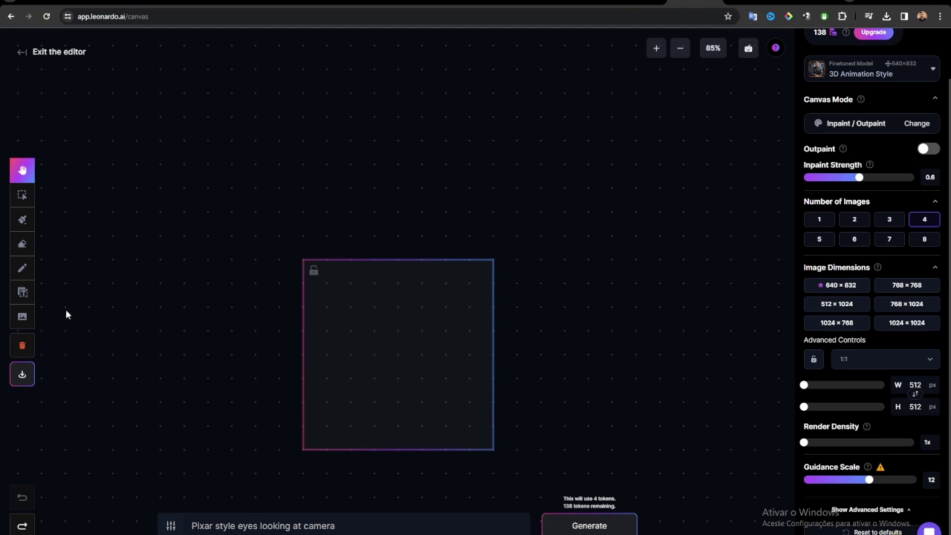
pyautogui.scroll(-8, 223, 297)
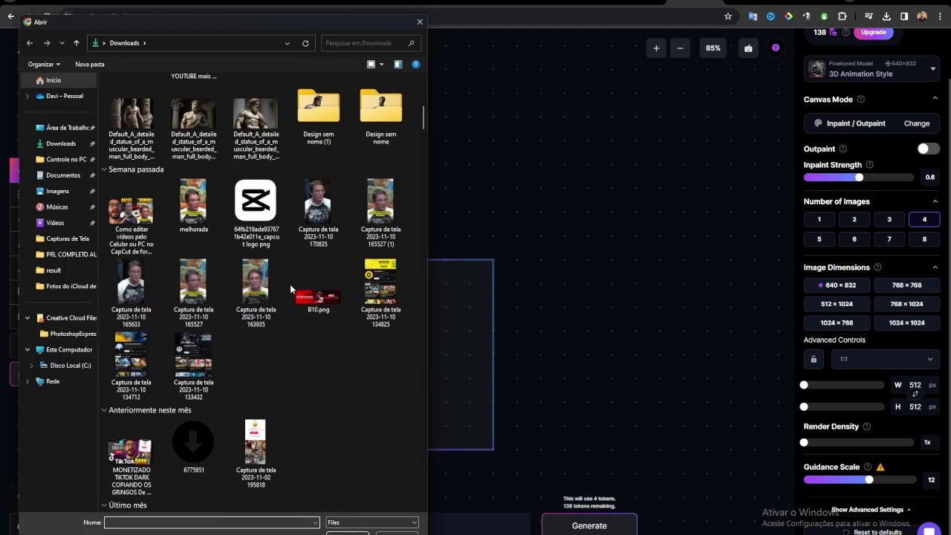
pyautogui.scroll(5, 176, 319)
pyautogui.doubleClick(190, 324)
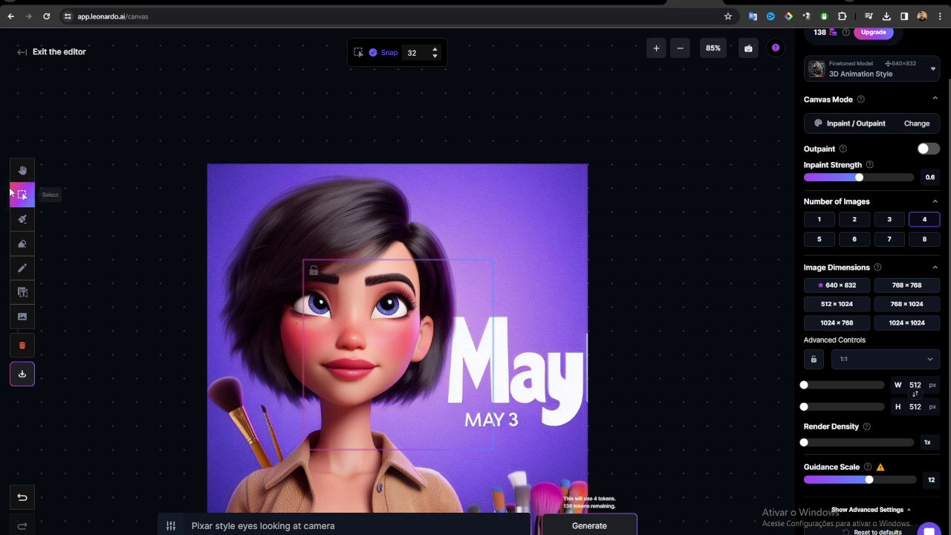
pyautogui.moveTo(341, 314); pyautogui.dragTo(290, 276)
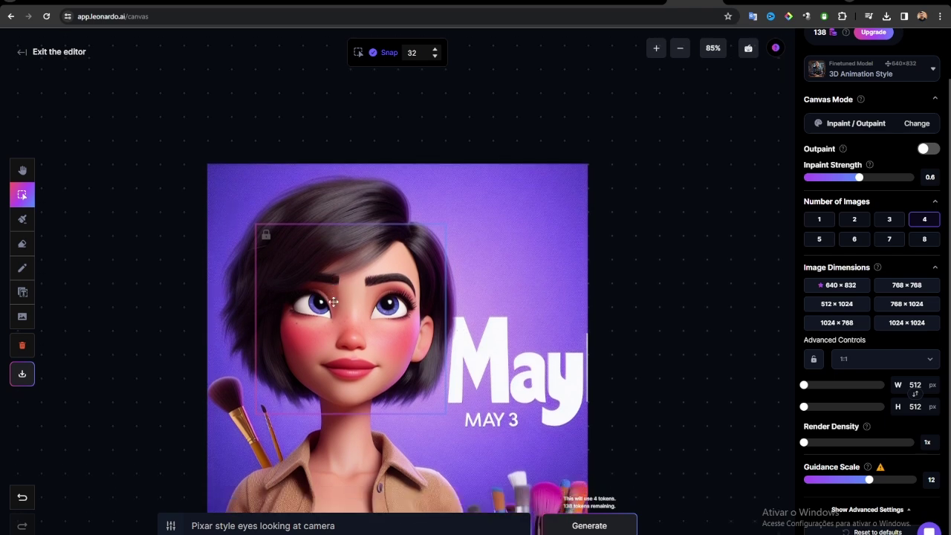
# Set the canvas zoom to 100% and mask both of the woman's eyes with a size 31 brush
pyautogui.click(713, 48)
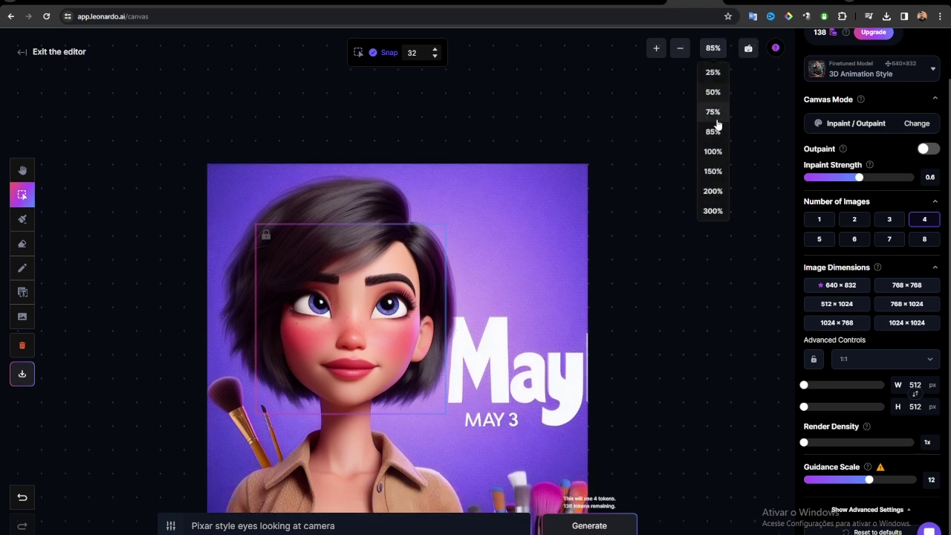
pyautogui.click(720, 152)
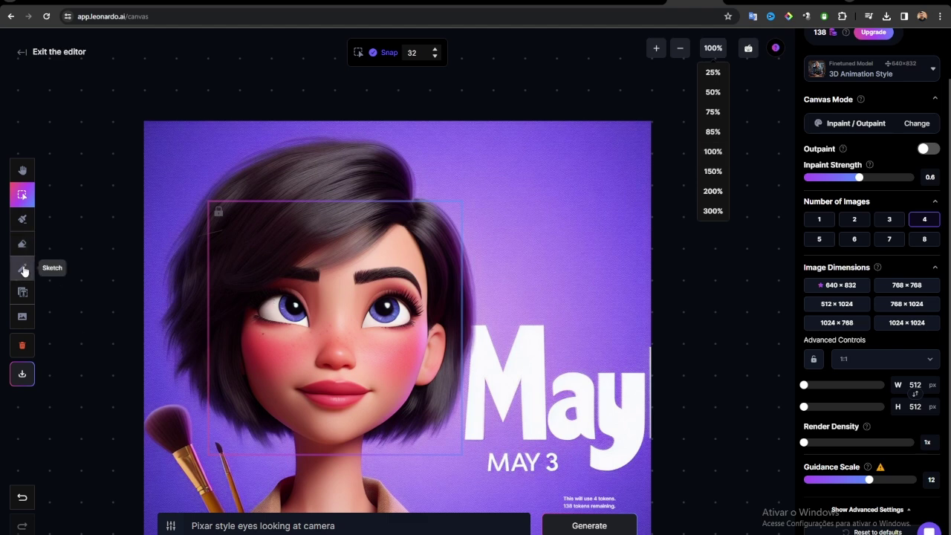
pyautogui.click(22, 219)
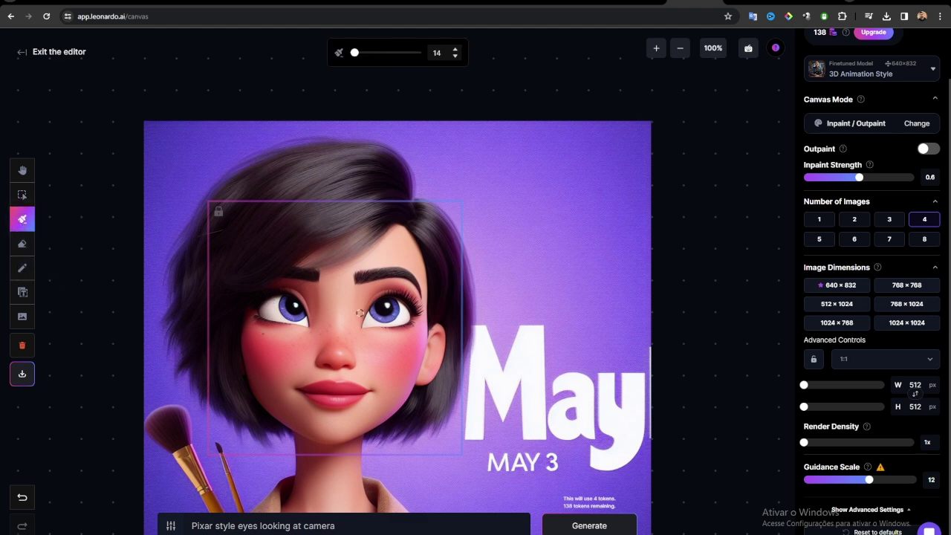
pyautogui.moveTo(354, 52); pyautogui.dragTo(381, 53)
pyautogui.moveTo(381, 53); pyautogui.dragTo(360, 59)
pyautogui.moveTo(288, 312)
pyautogui.mouseDown()
pyautogui.moveTo(300, 315)
pyautogui.moveTo(269, 310)
pyautogui.moveTo(282, 307)
pyautogui.mouseUp()
pyautogui.moveTo(386, 312)
pyautogui.mouseDown()
pyautogui.moveTo(373, 318)
pyautogui.moveTo(387, 304)
pyautogui.moveTo(400, 312)
pyautogui.mouseUp()
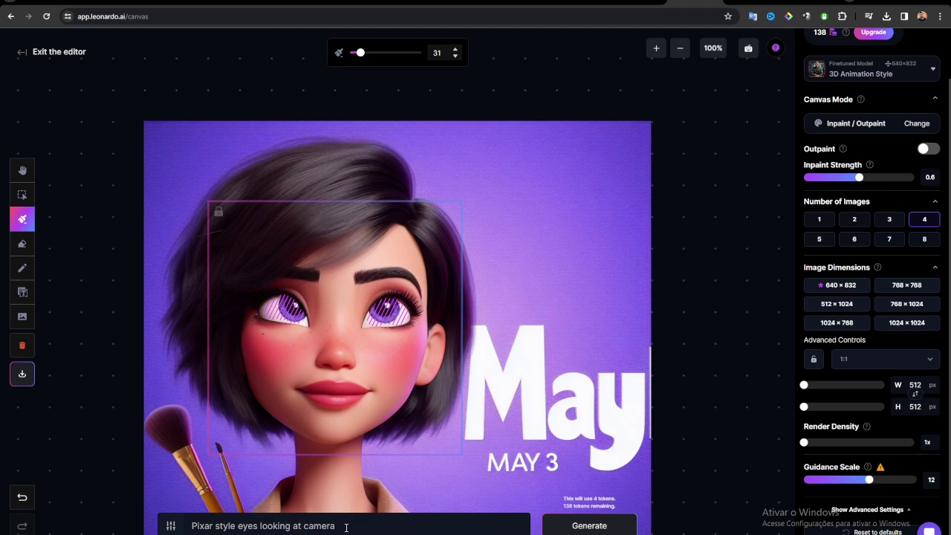
# Switch to the Google translator, translate "olho no estilo Pixar olhando para a câmera" from Portuguese to English and copy the translation
pyautogui.click(575, 2)
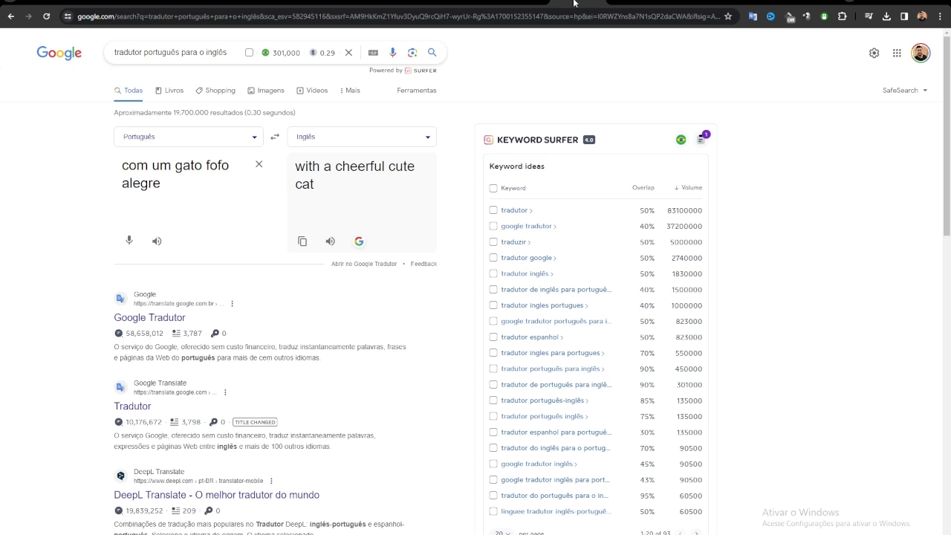
pyautogui.tripleClick(169, 192)
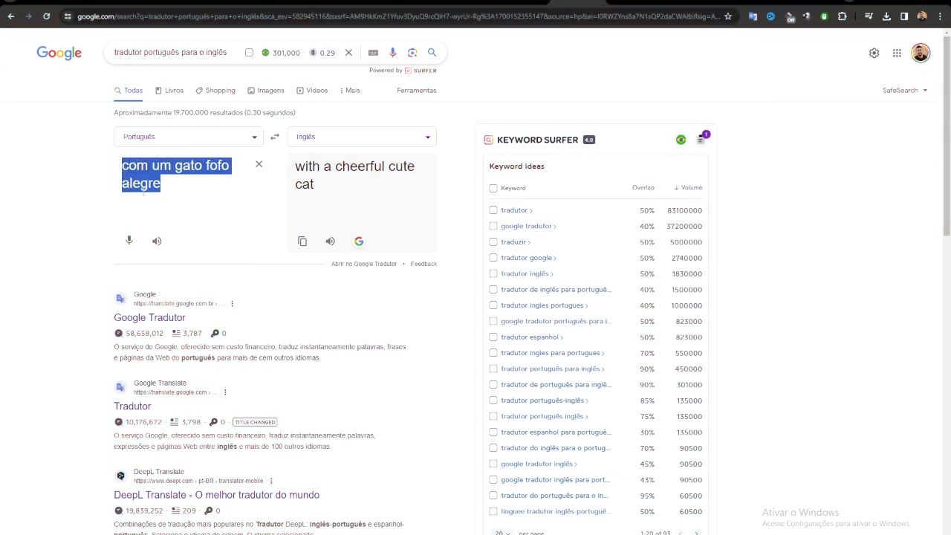
pyautogui.write('olhor ')
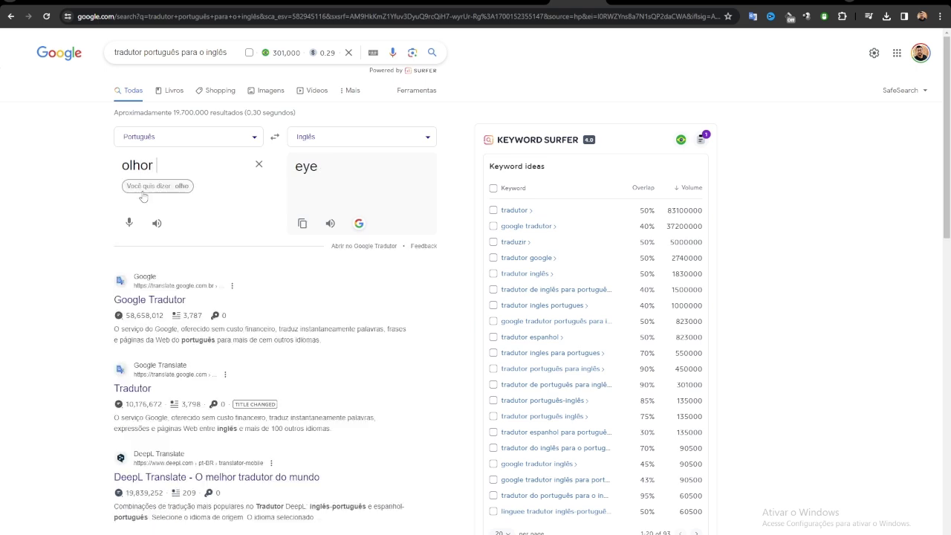
pyautogui.press('BackSpace')
pyautogui.press('BackSpace')
pyautogui.write(' no estilo')
pyautogui.press('Return')
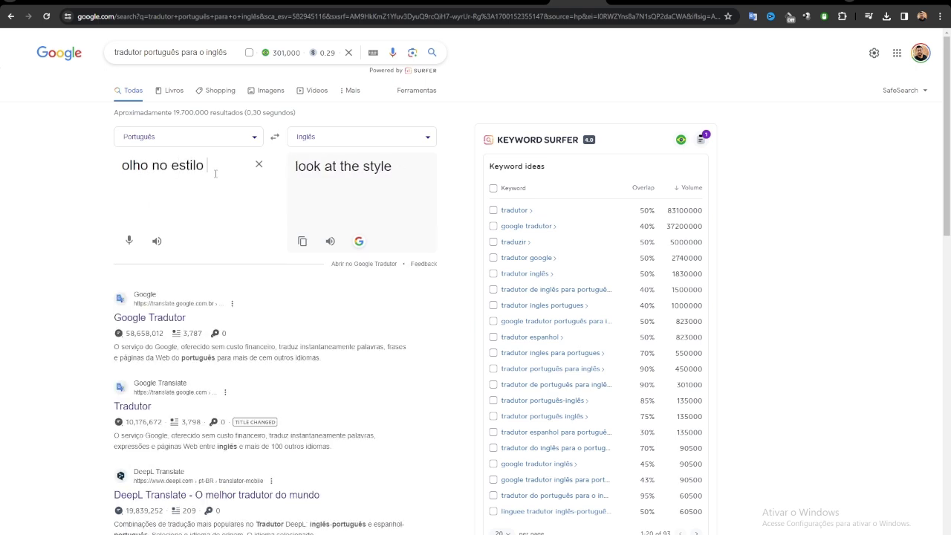
pyautogui.write('pixar')
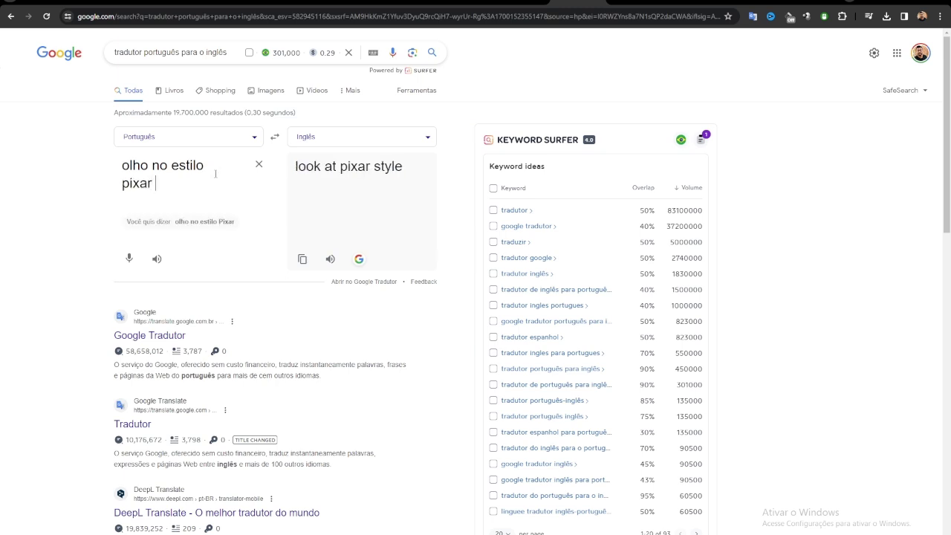
pyautogui.write(' olhando')
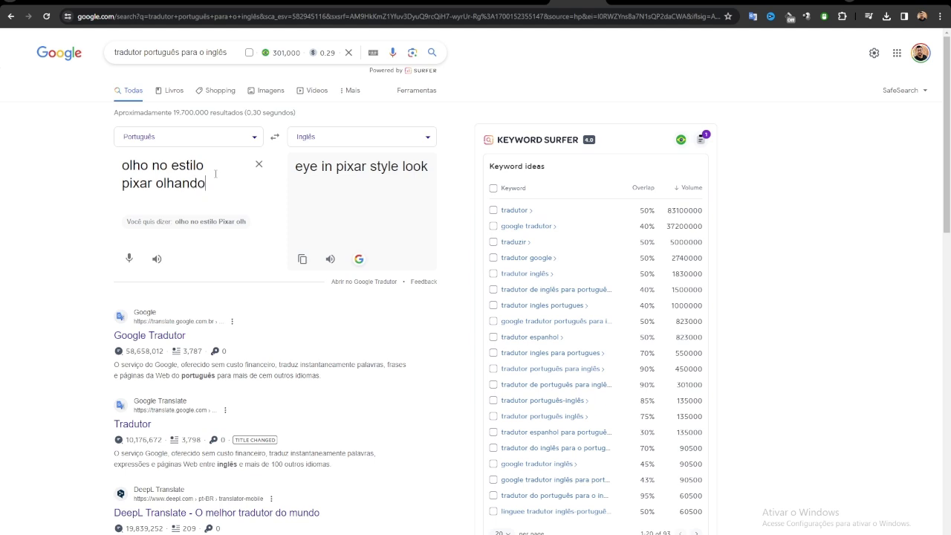
pyautogui.write(' para a camera')
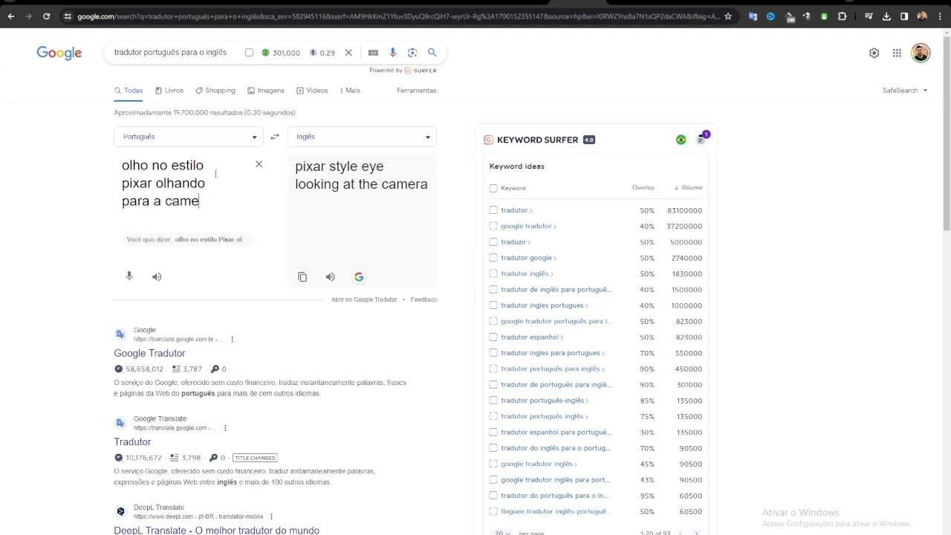
pyautogui.click(223, 242)
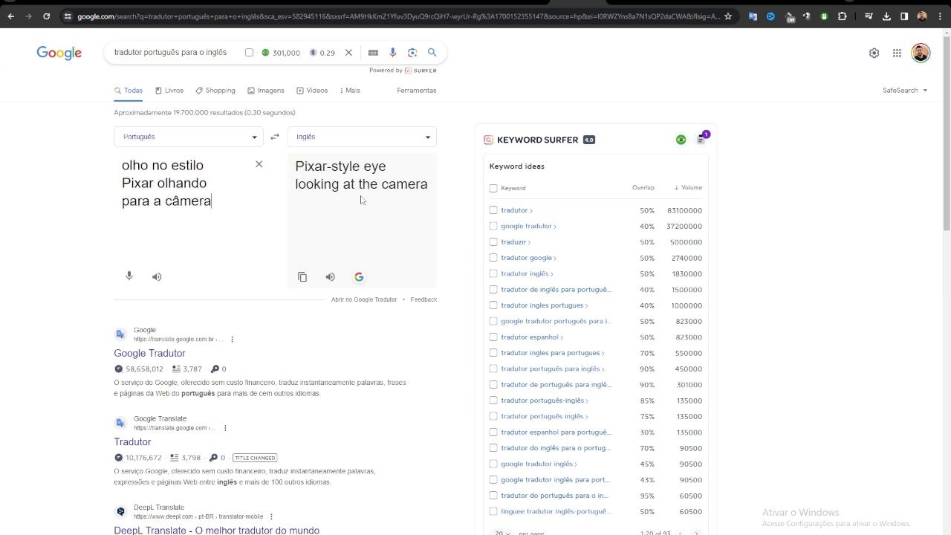
pyautogui.click(302, 278)
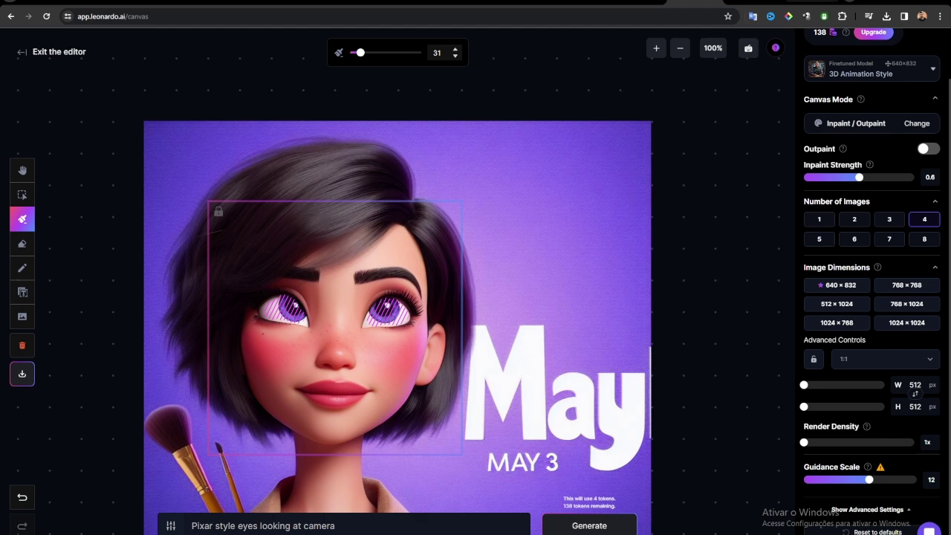
# In the Google translator, add "castanhos" after "olho" in the Portuguese phrase and copy the new English translation
pyautogui.click(585, 2)
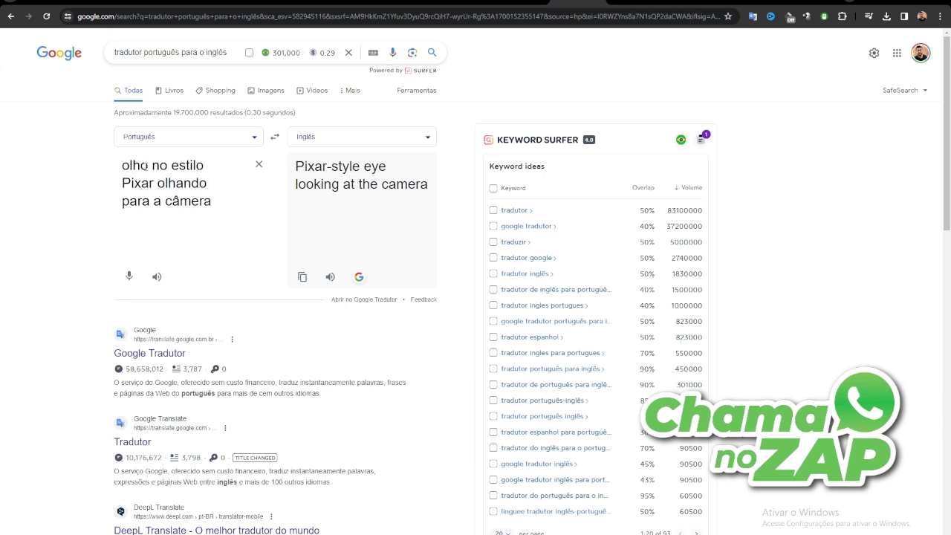
pyautogui.tripleClick(145, 167)
pyautogui.click(149, 165)
pyautogui.write('castanh')
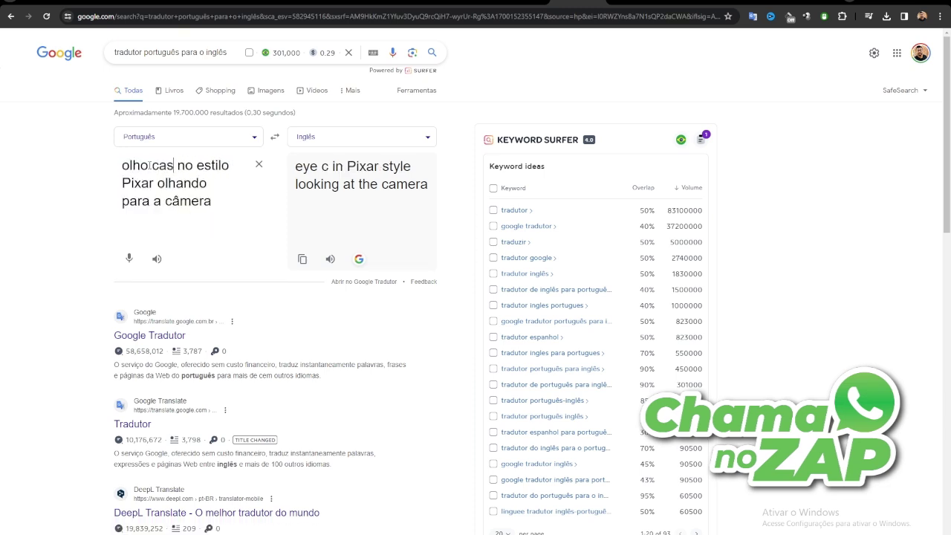
pyautogui.write('os')
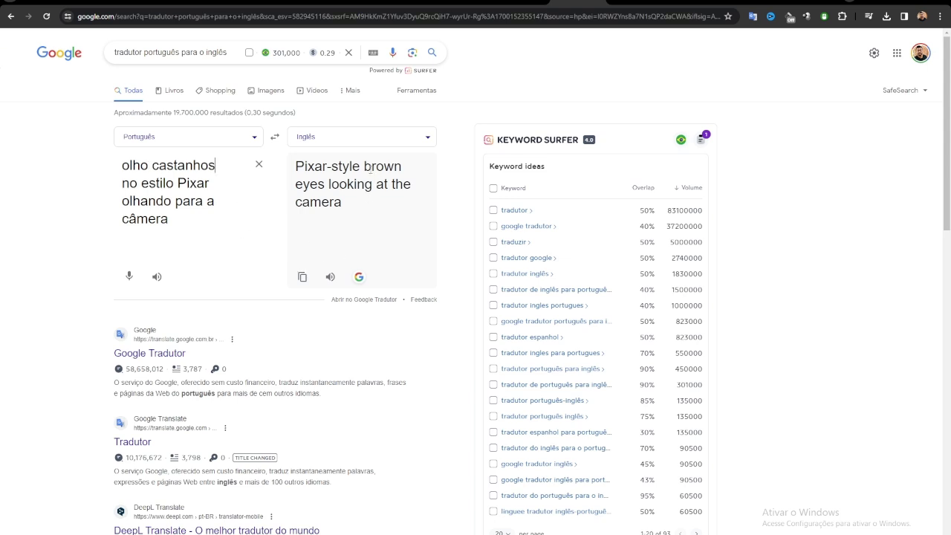
pyautogui.click(303, 276)
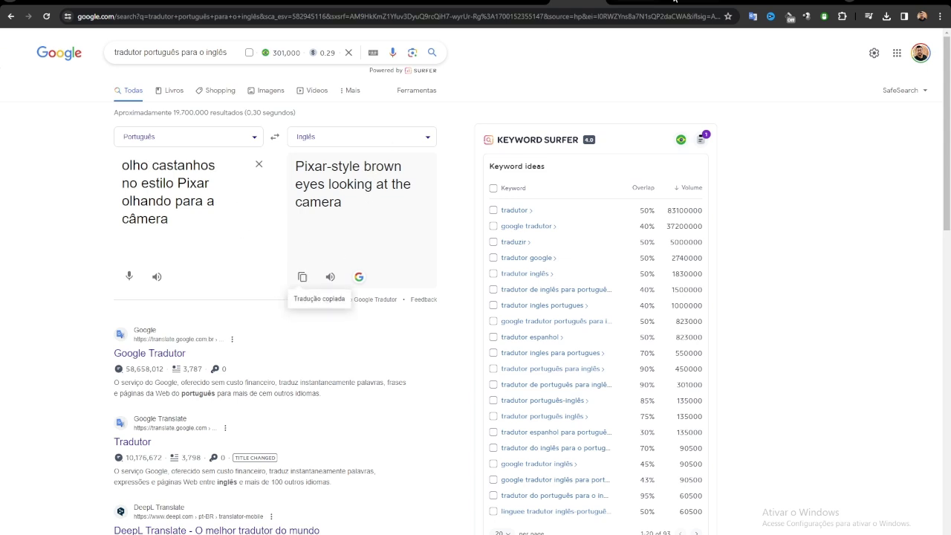
# Change the Leonardo.Ai canvas prompt to "Pixar style brown eyes looking at camera" and generate the four inpainted variations
pyautogui.click(692, 1)
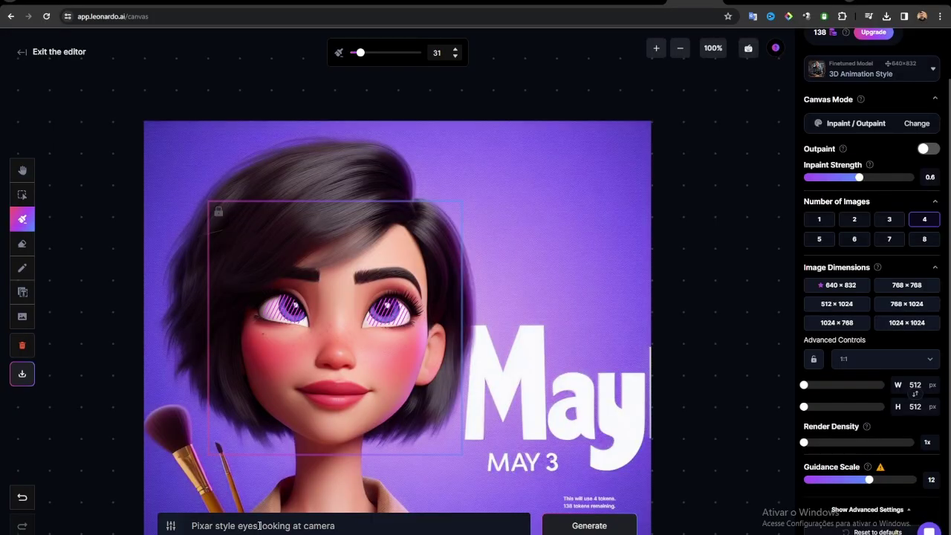
pyautogui.click(235, 526)
pyautogui.click(754, 1)
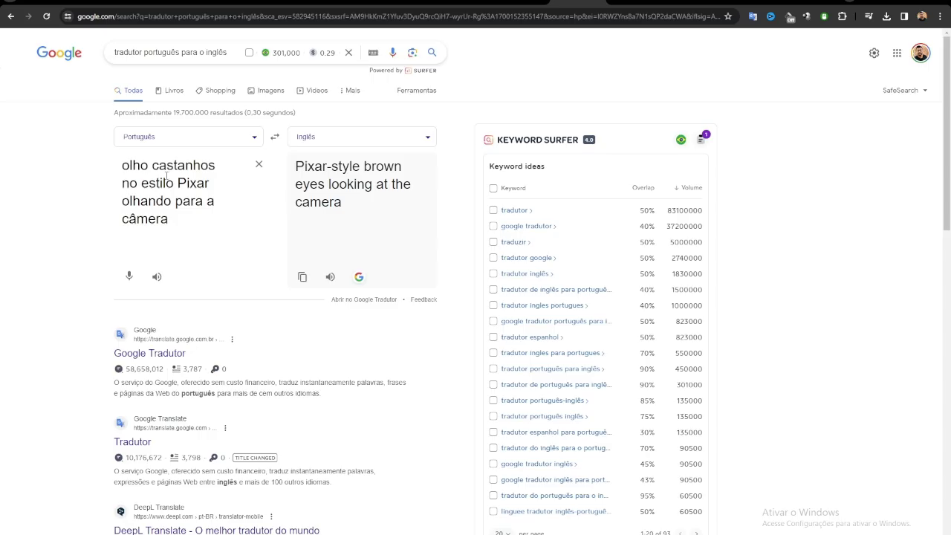
pyautogui.doubleClick(385, 167)
pyautogui.click(773, 1)
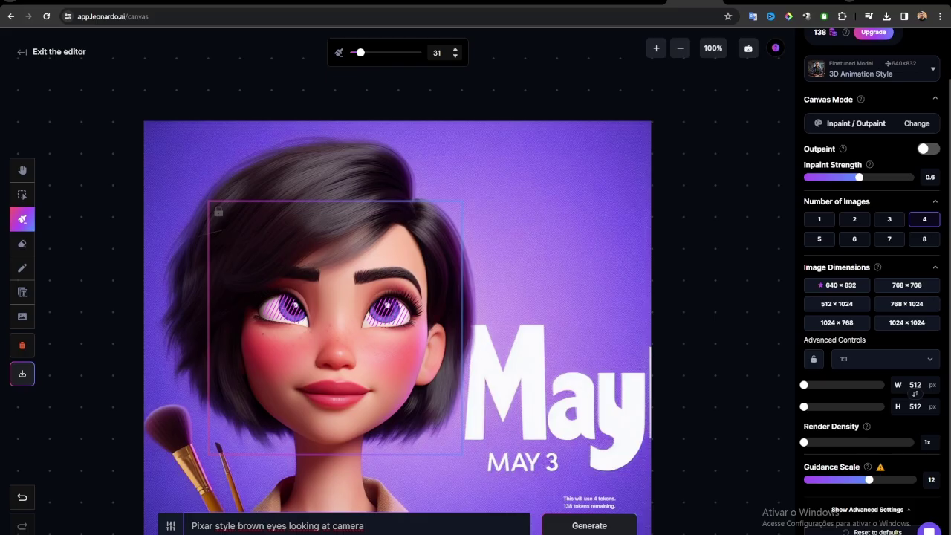
pyautogui.click(606, 532)
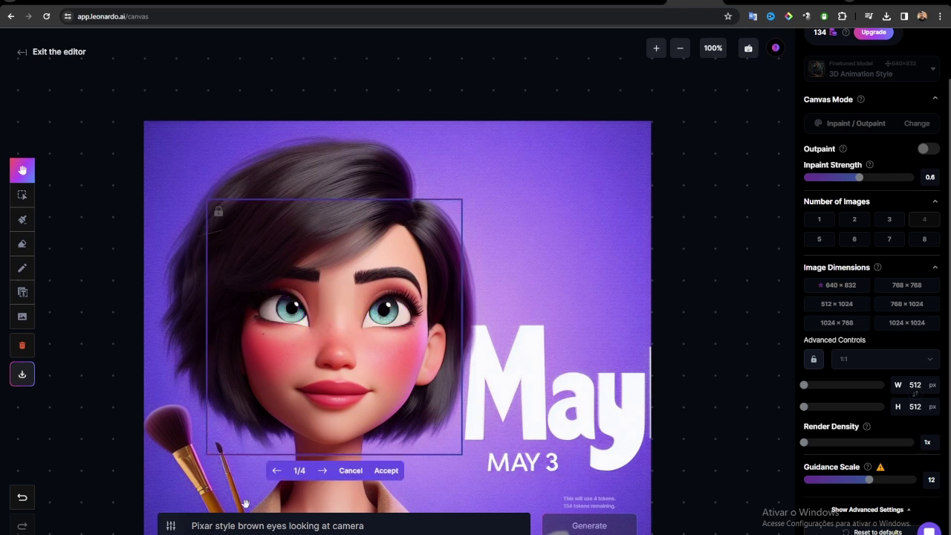
# Compare the woman's eyes across the generated variations, from the first through the fourth
pyautogui.click(321, 472)
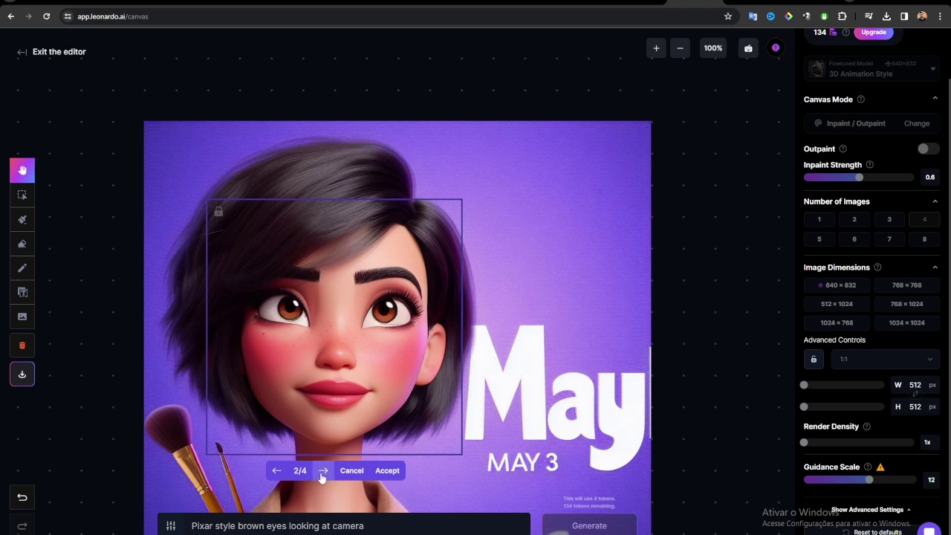
pyautogui.click(322, 473)
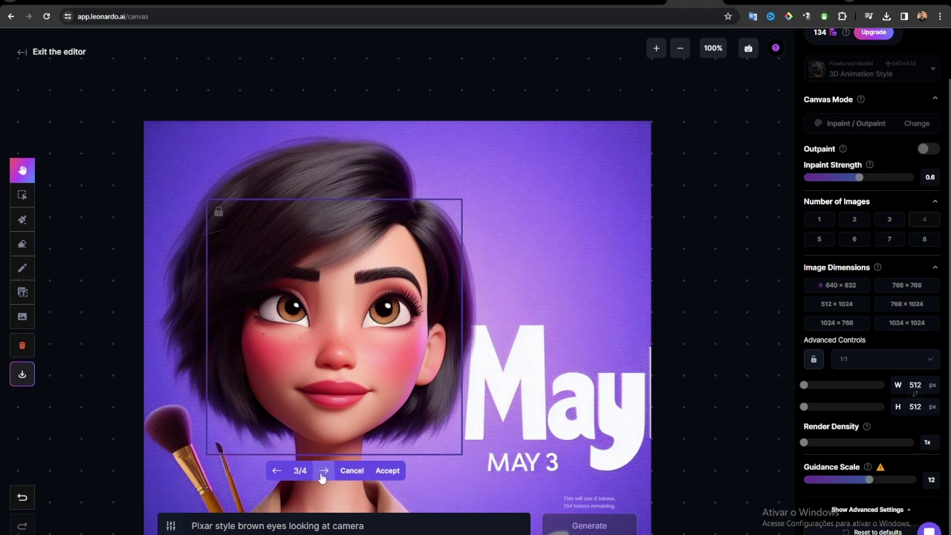
pyautogui.click(323, 472)
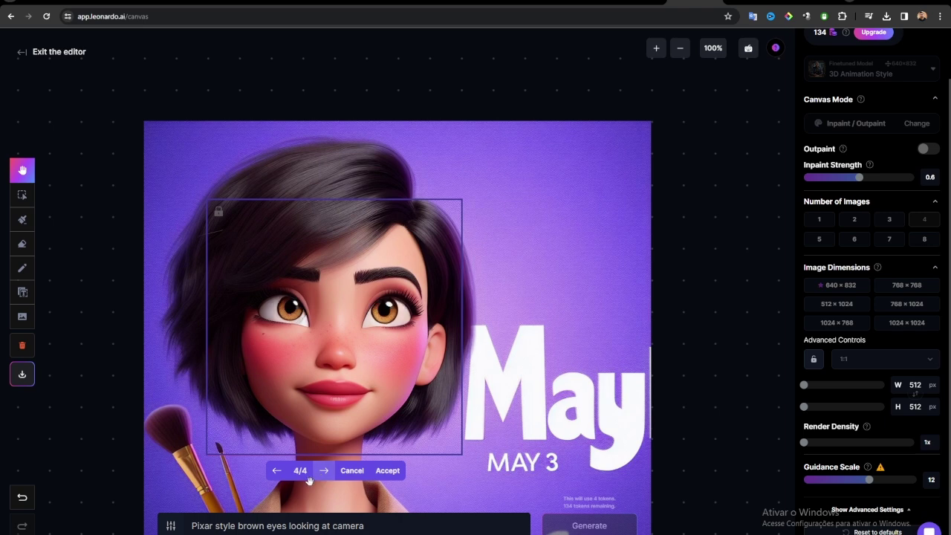